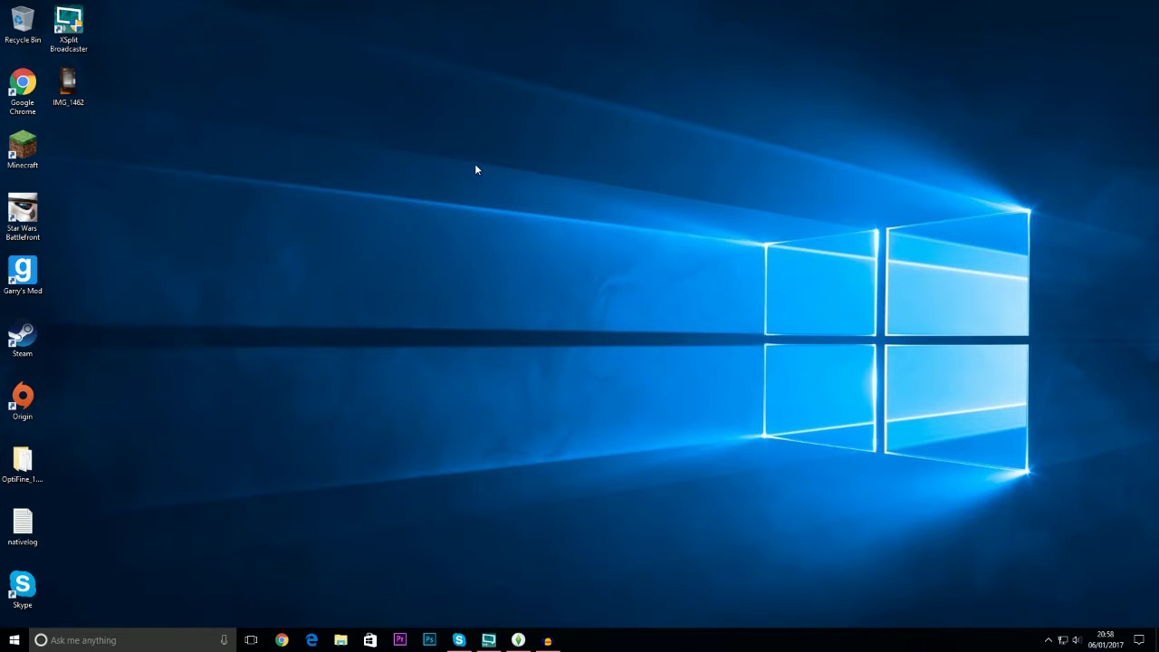
- Launch Google Chrome and load obsproject.com from the address bar
click(14, 639)
click(386, 487)
click(282, 639)
click(217, 28)
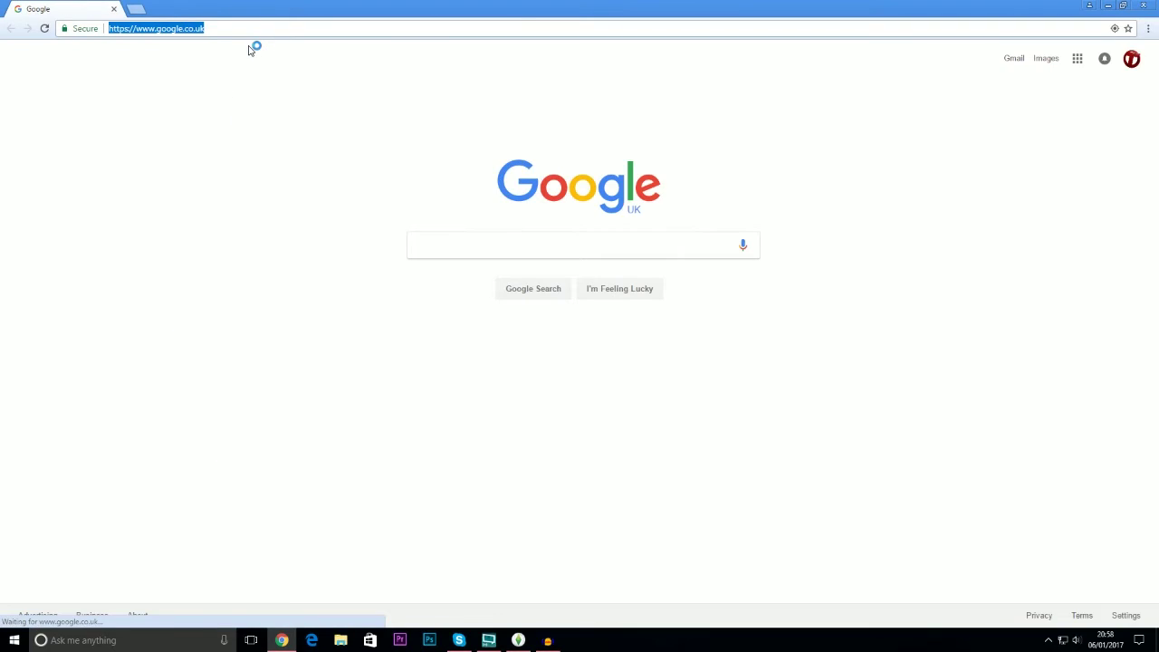
text(obsproje)
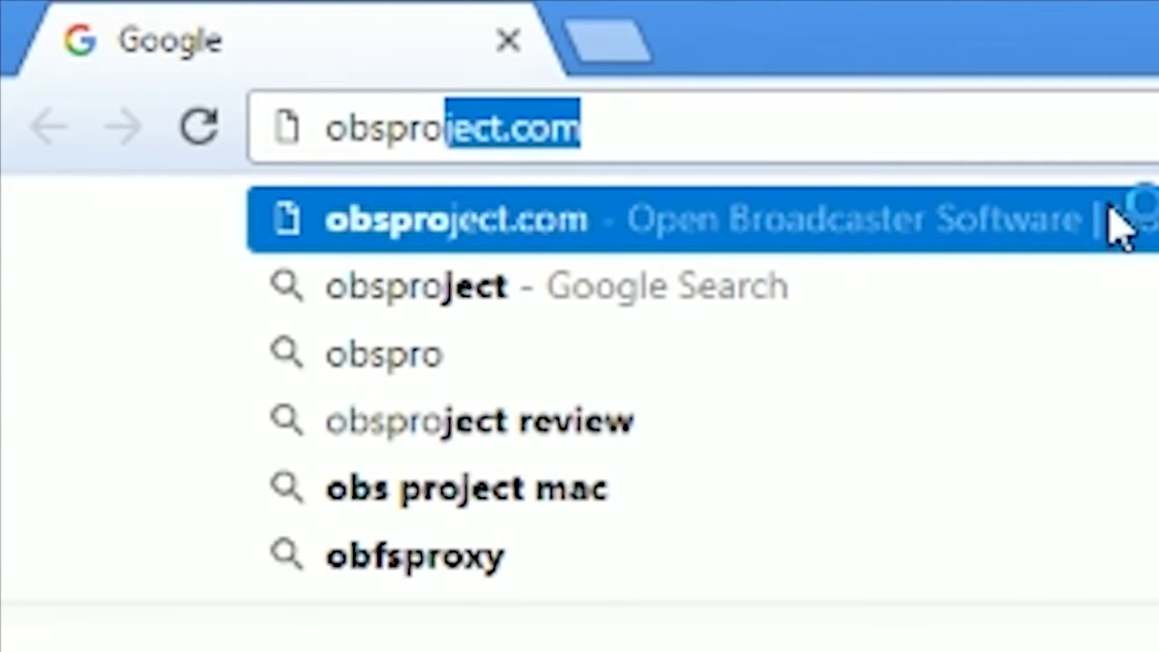
text(ct.com)
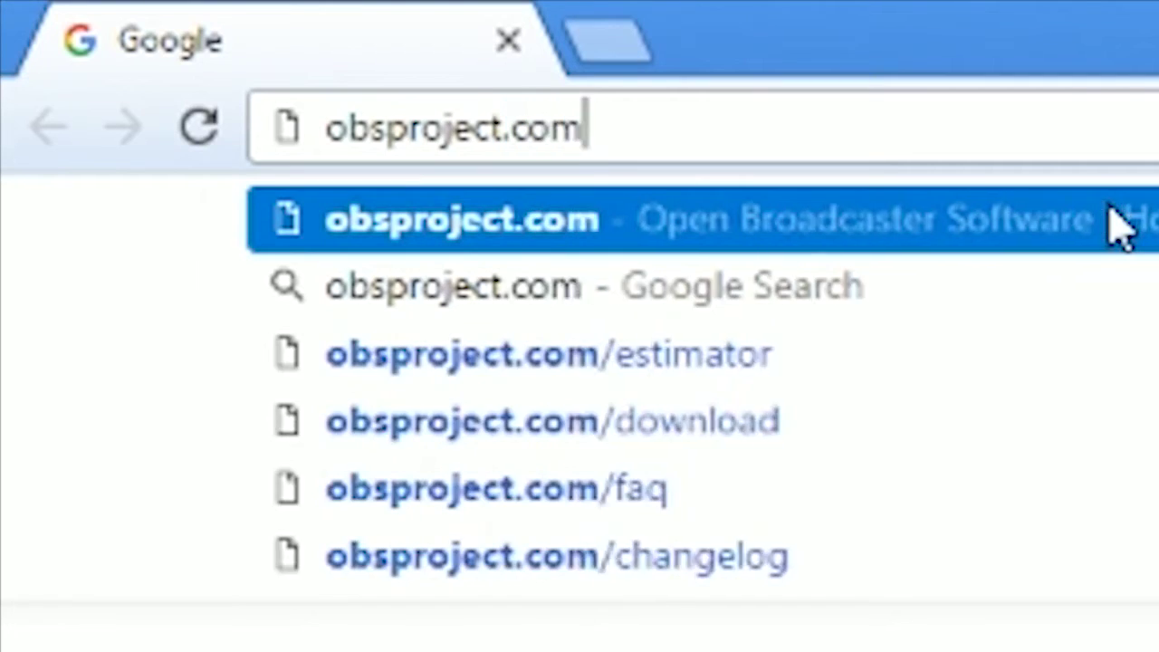
key(Return)
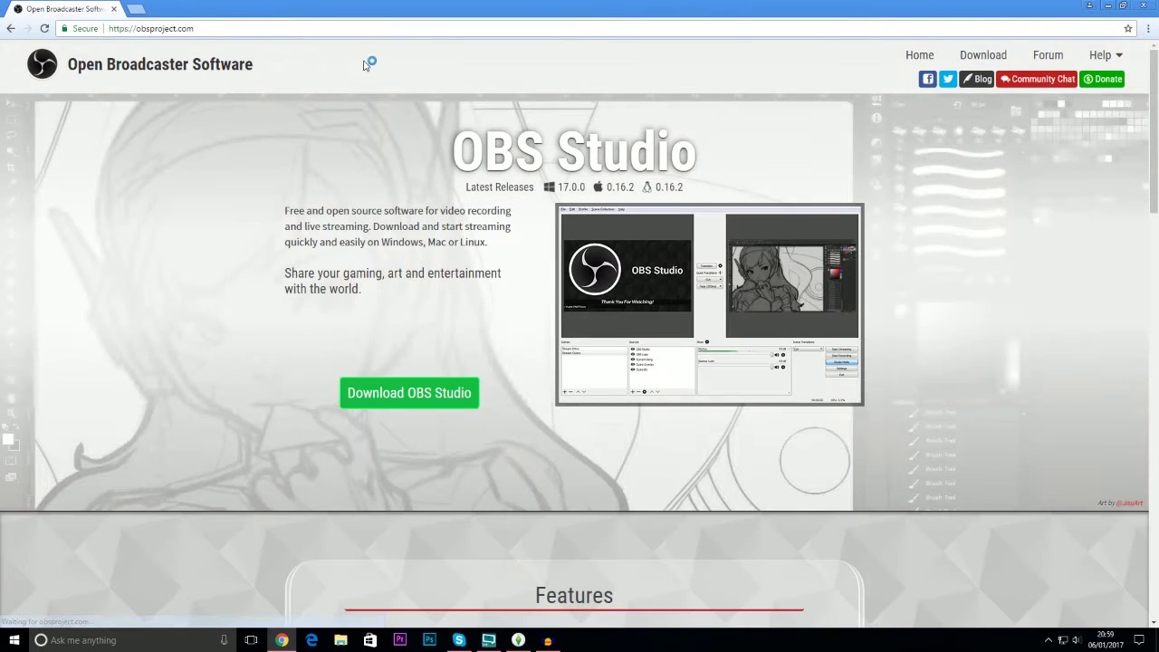
- Start the Windows 7+ OBS installer download, cancel it, dismiss the download bar, and close Chrome
click(450, 392)
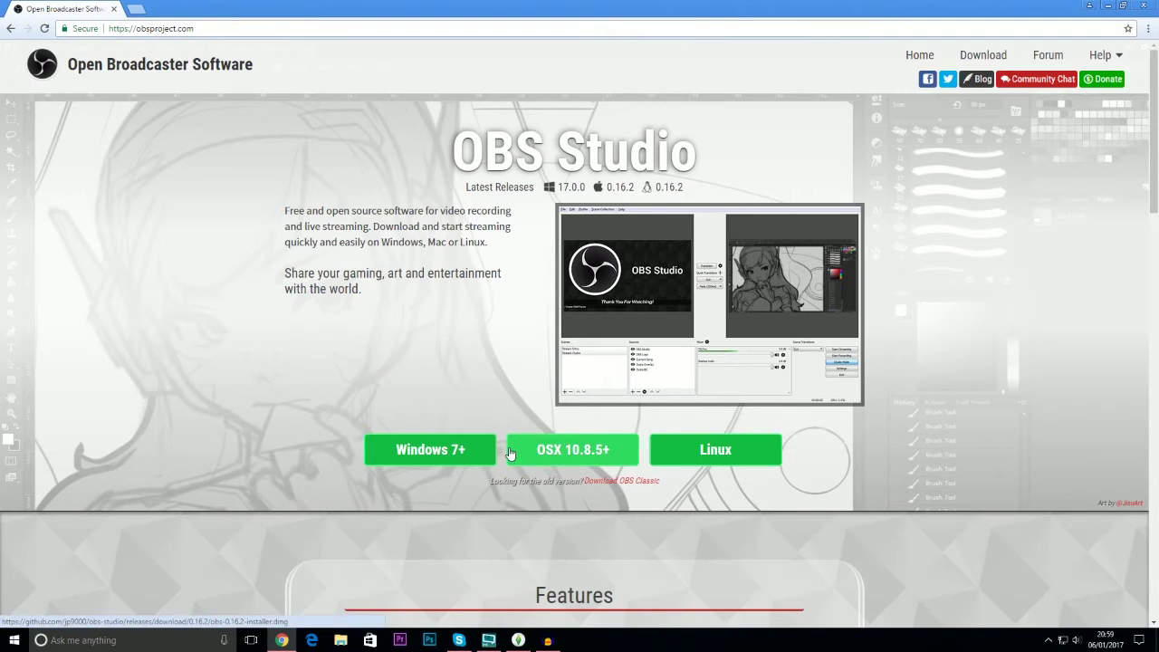
click(448, 459)
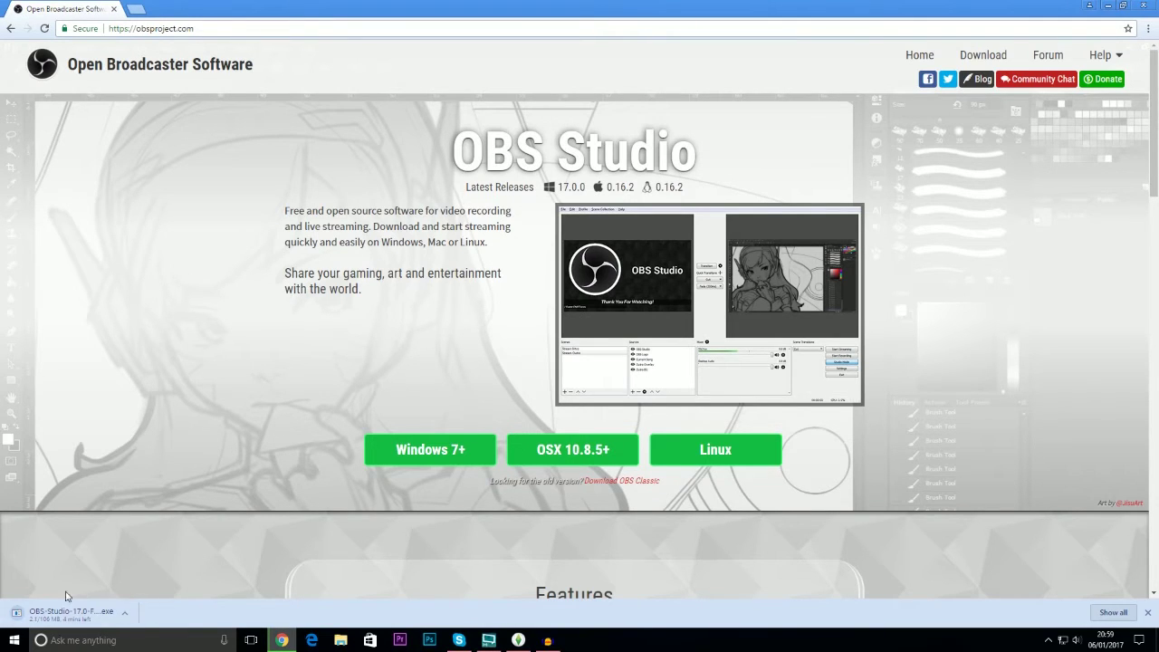
right_click(81, 622)
click(113, 607)
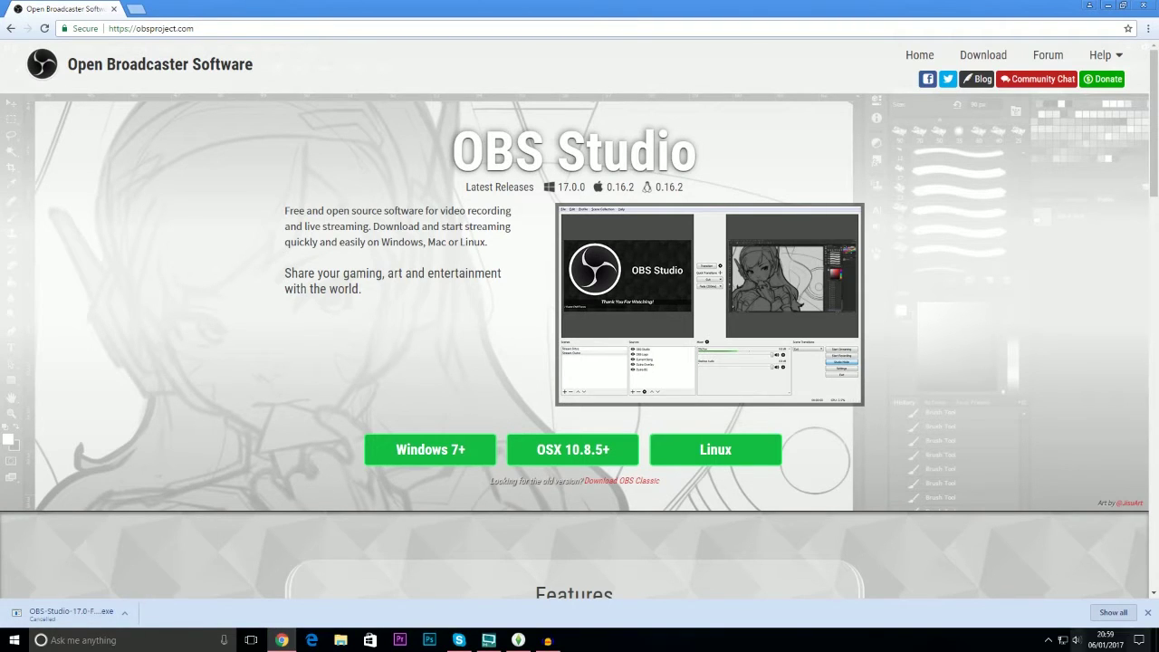
click(1148, 612)
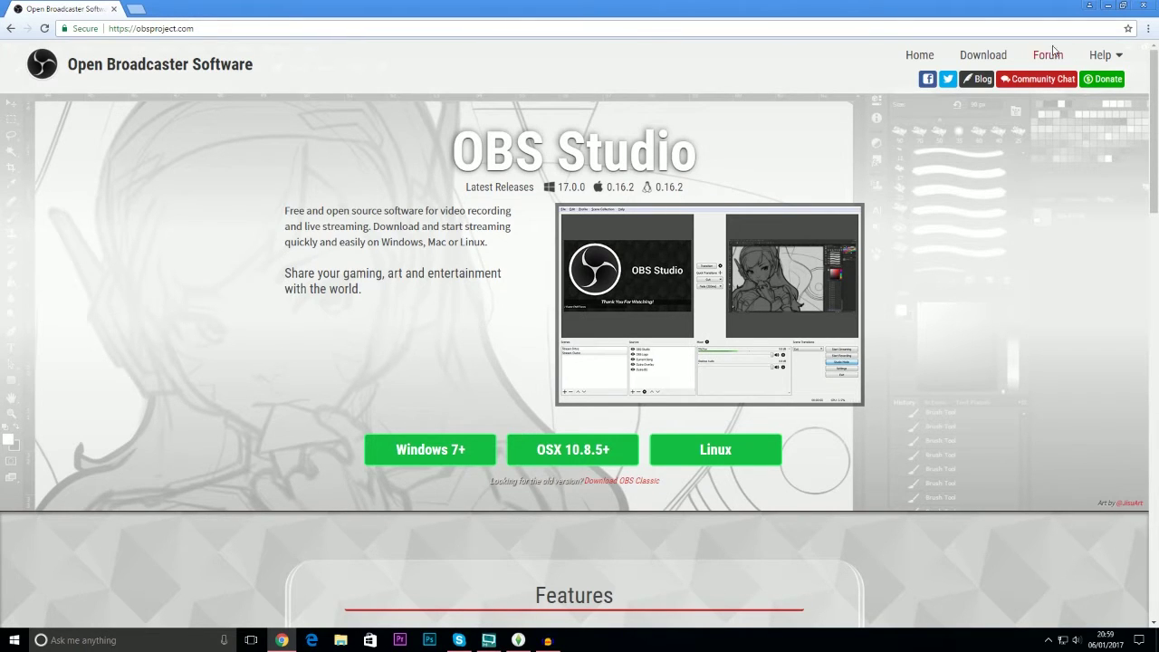
click(1144, 5)
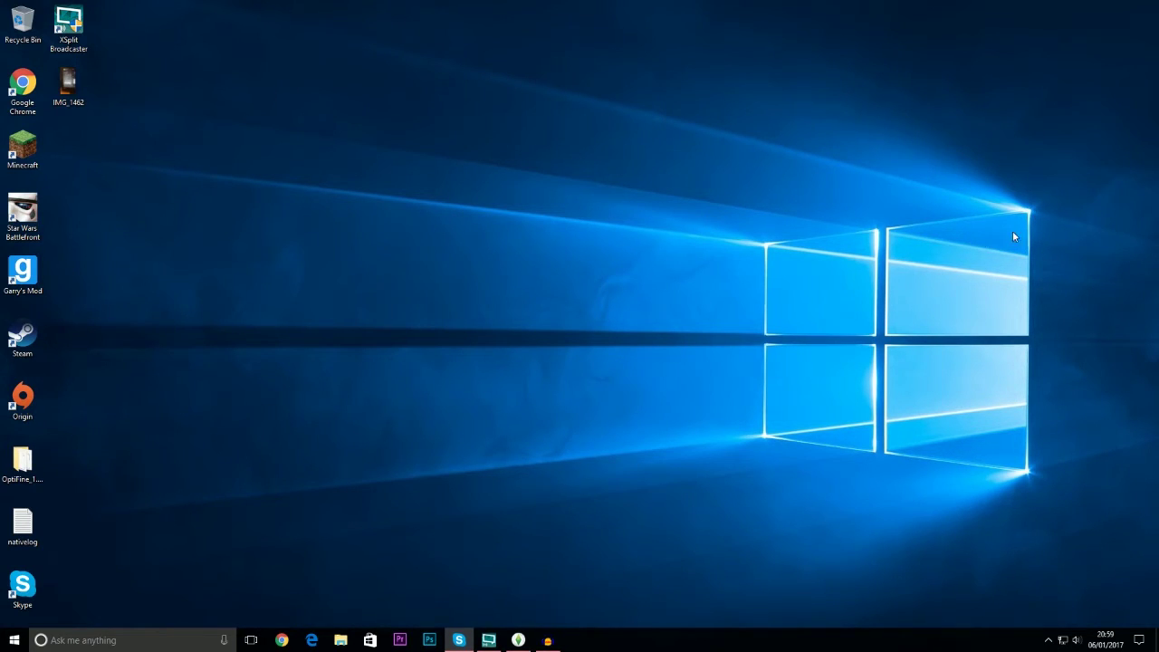
drag(1031, 212, 894, 344)
drag(1030, 215, 888, 339)
key(o)
- Search the Start menu for 'obs' and launch OBS Studio (64bit)
click(119, 638)
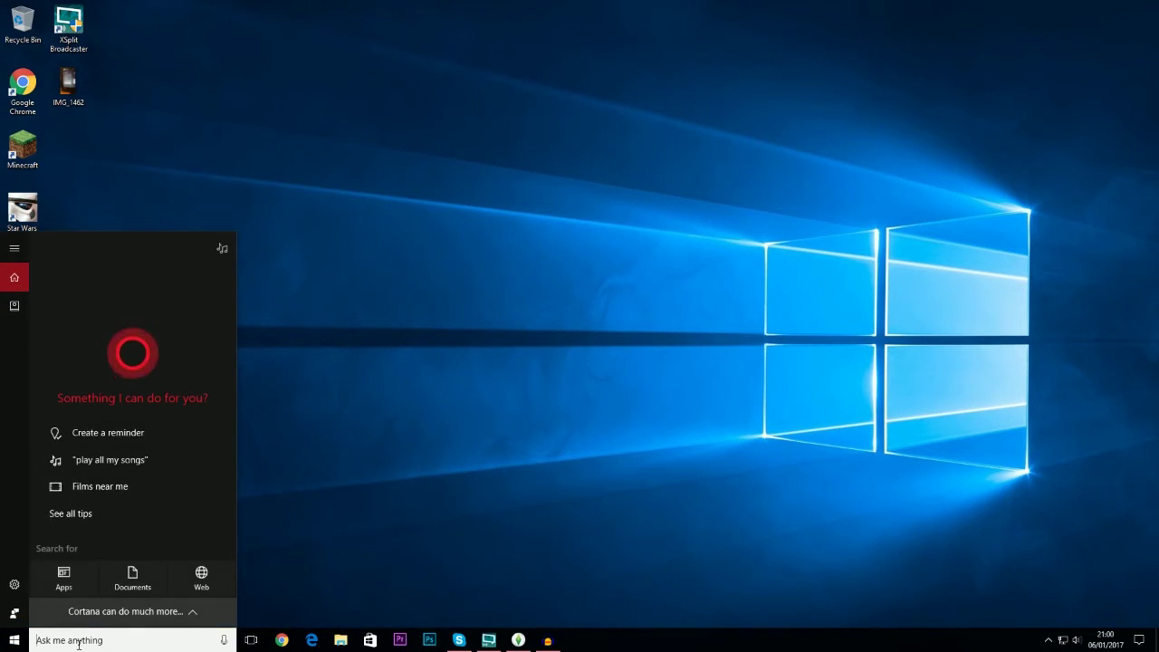
key(super)
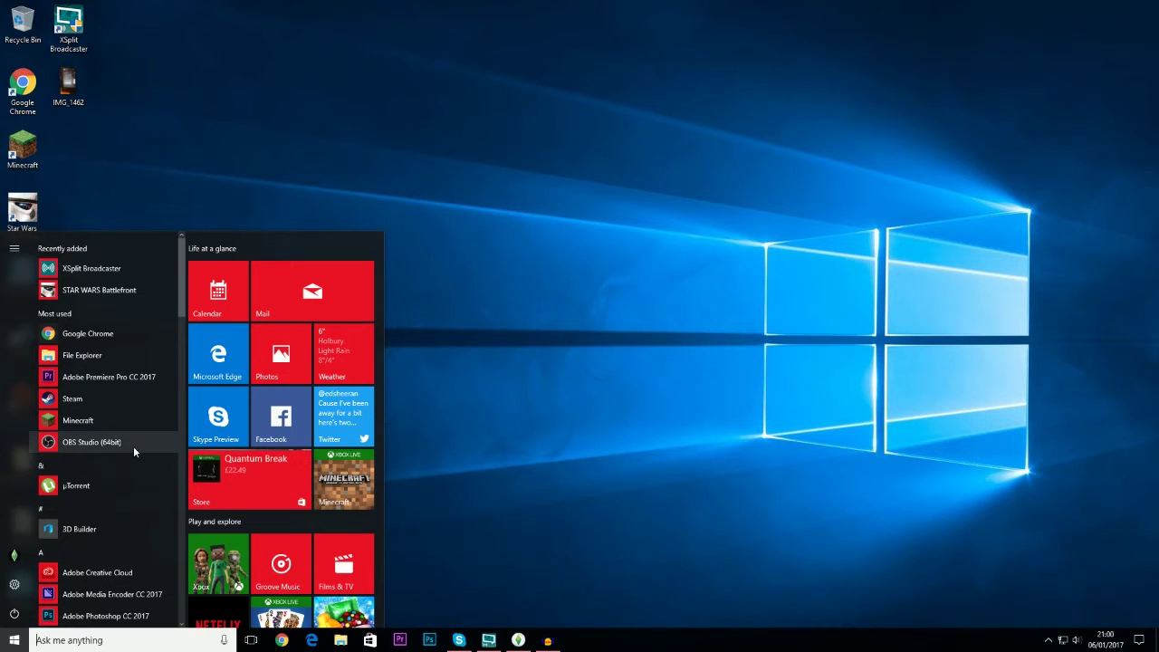
text(obs)
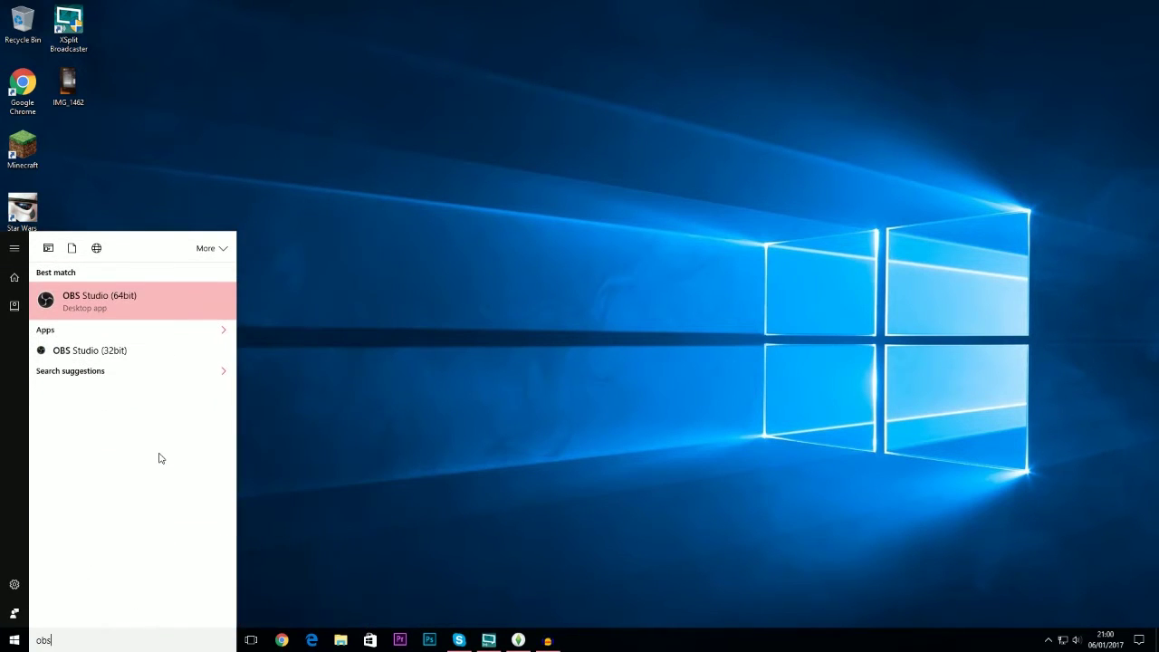
click(121, 309)
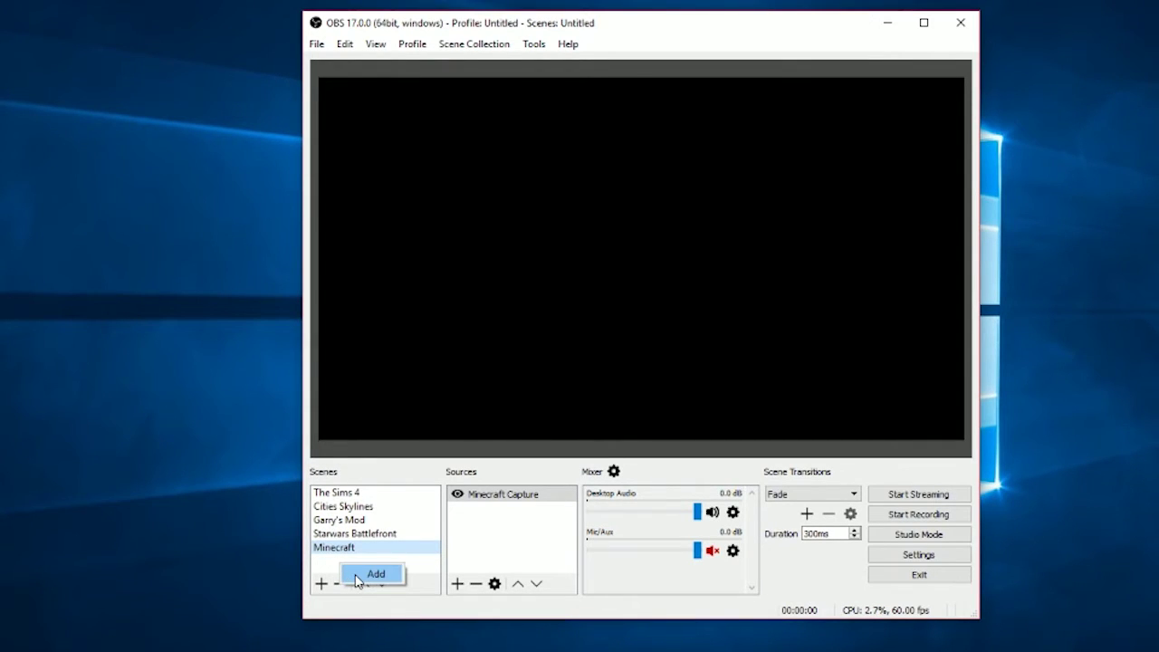
- Add a new scene named 'TUT'
click(355, 577)
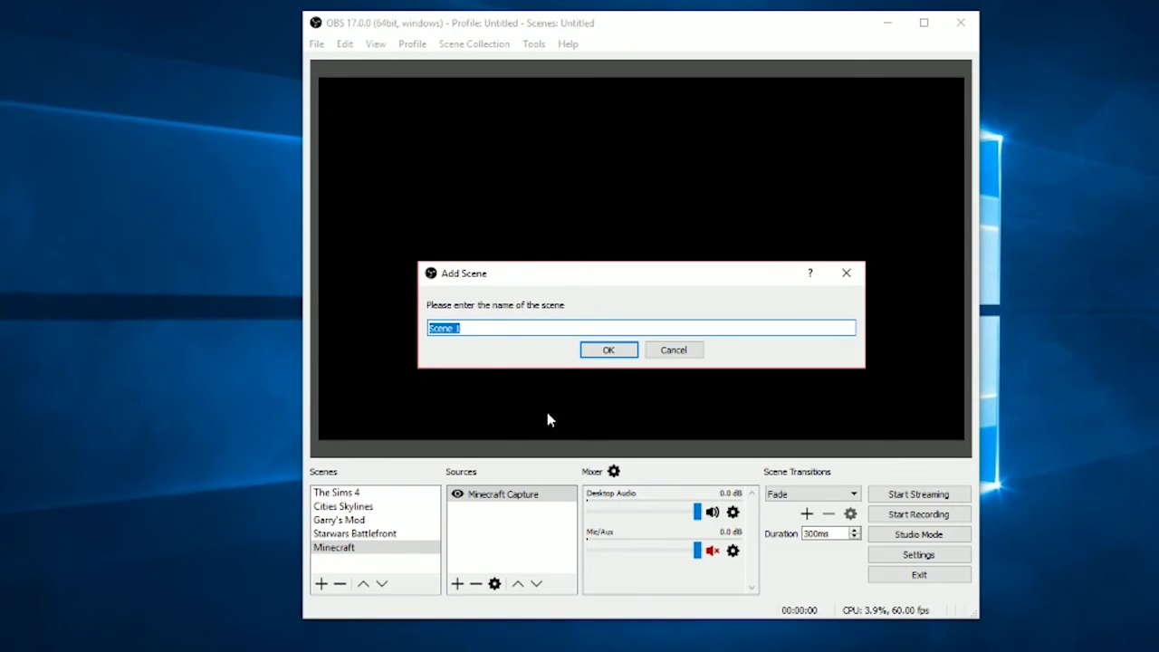
text(V)
key(BackSpace)
text(TUT)
click(610, 349)
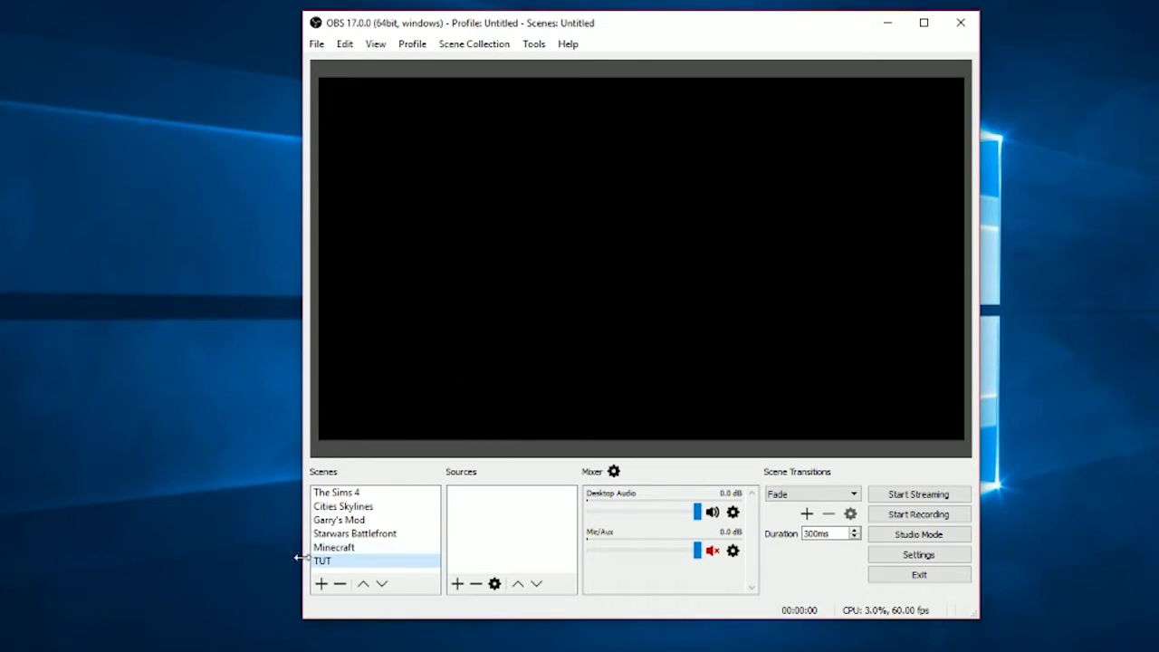
- Browse the existing scenes, end on TUT, and toggle Mic/Aux unmuted then muted again
click(332, 548)
click(339, 533)
click(340, 492)
click(341, 507)
click(344, 533)
click(326, 561)
click(711, 553)
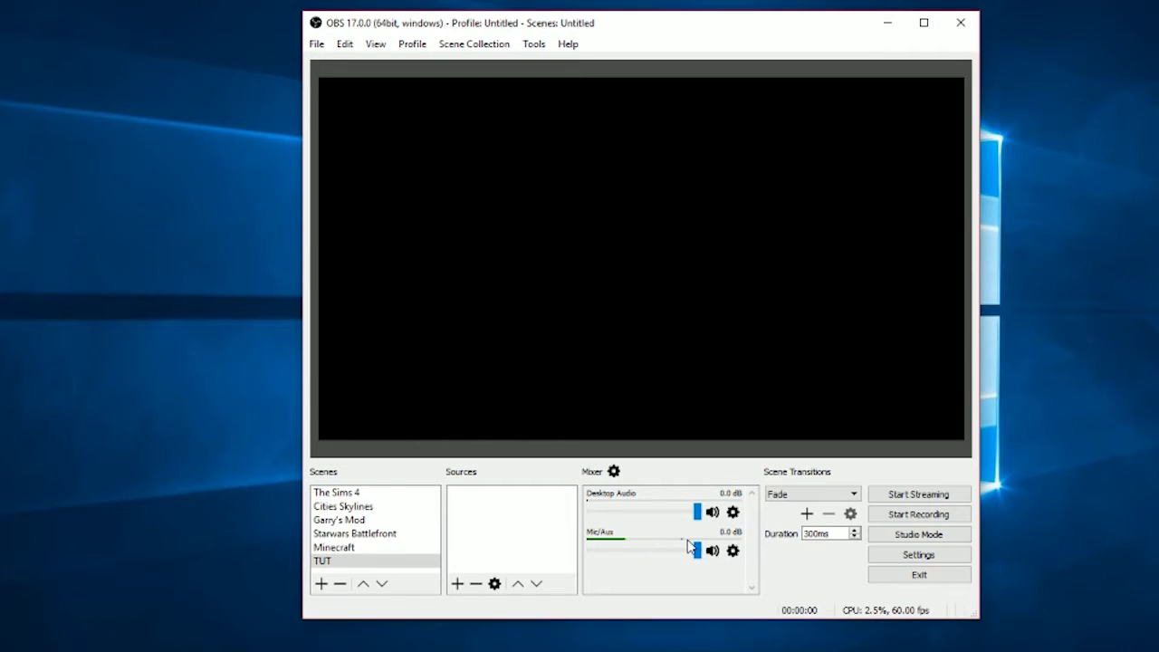
click(712, 550)
- Add a Display Capture source to the TUT scene, then open File > Settings
right_click(492, 519)
mouse_move(540, 541)
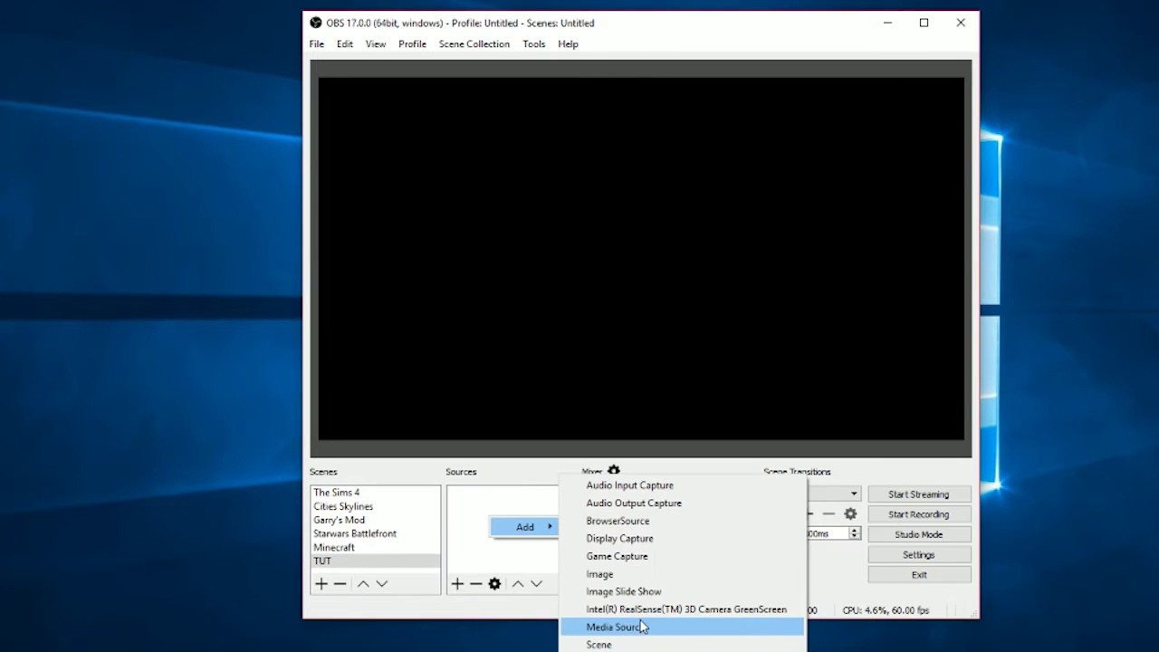
click(647, 541)
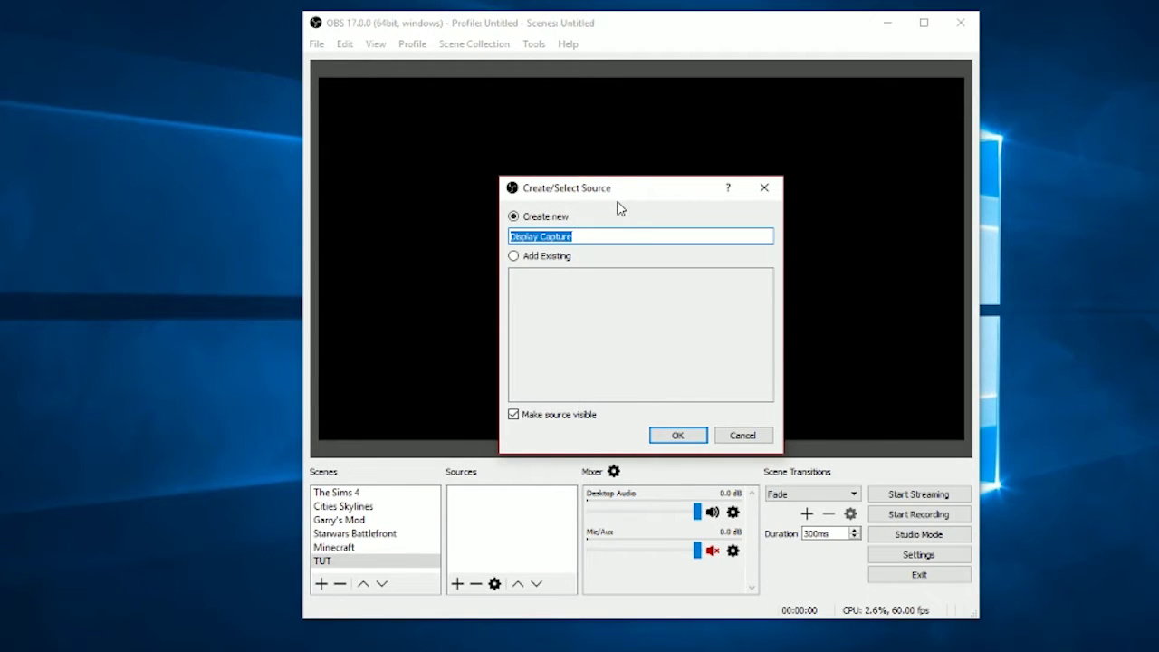
key(Return)
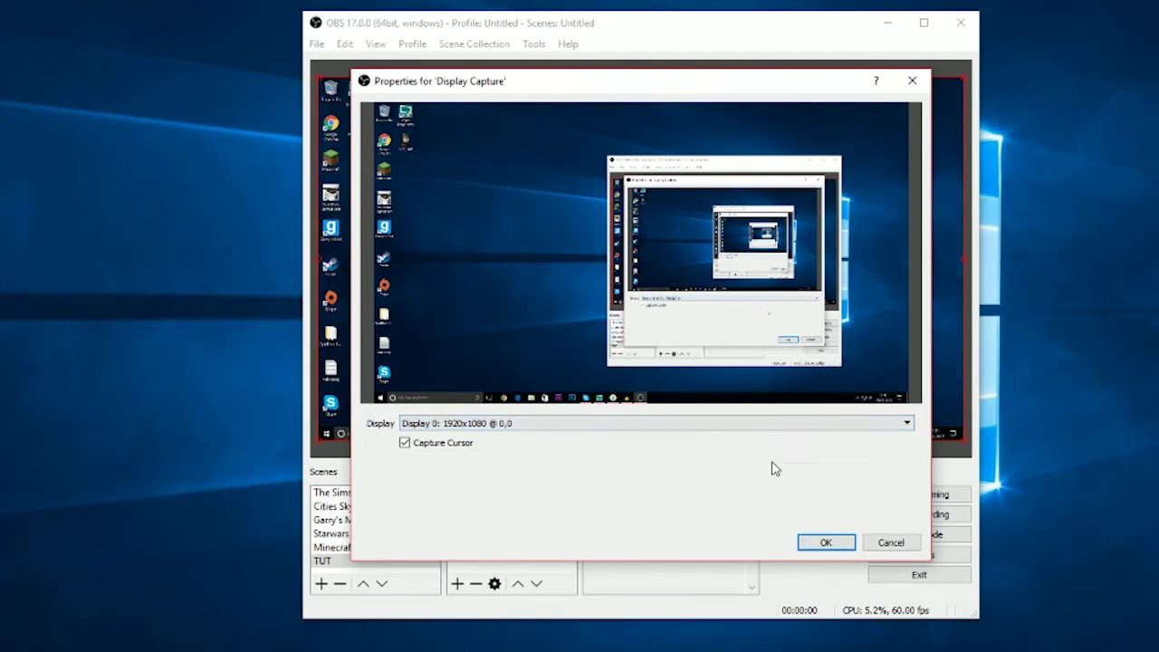
click(892, 546)
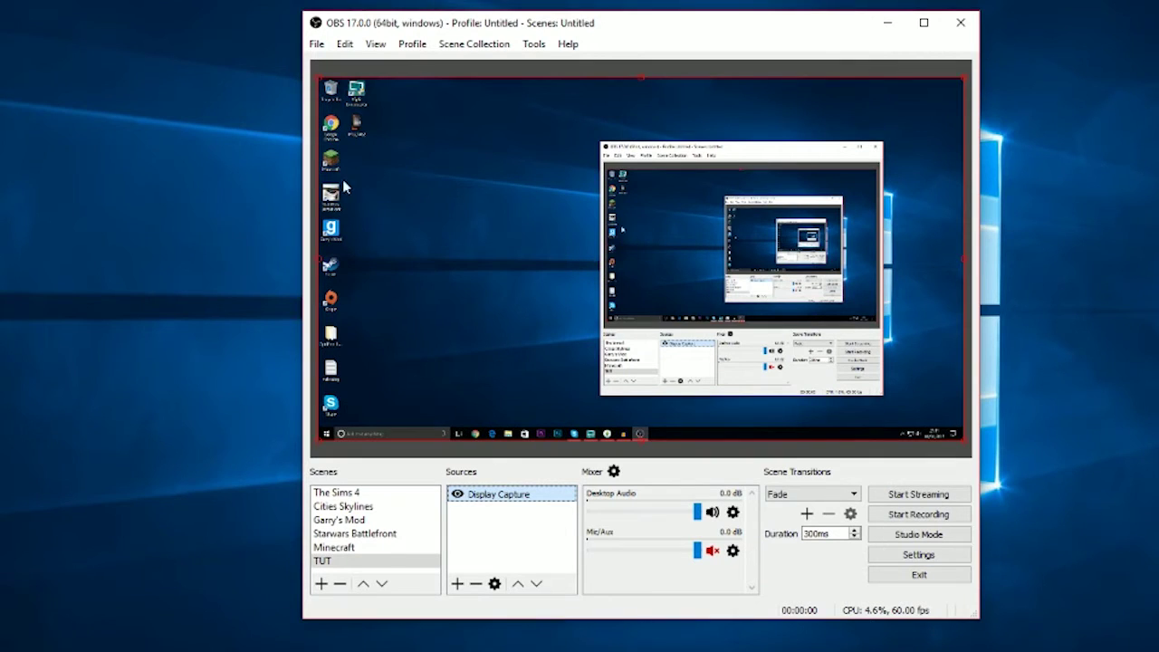
click(319, 44)
click(330, 105)
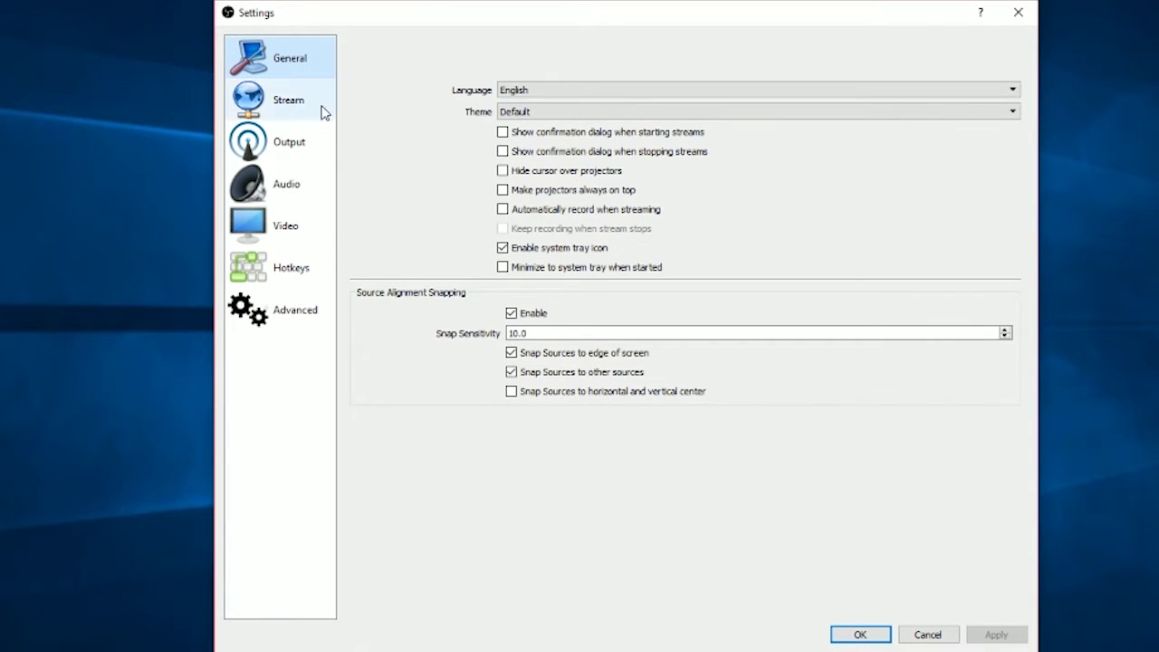
- Try the Dark theme, revert to the Default theme, and apply it
click(551, 116)
click(553, 116)
click(554, 115)
click(554, 115)
click(551, 116)
click(543, 126)
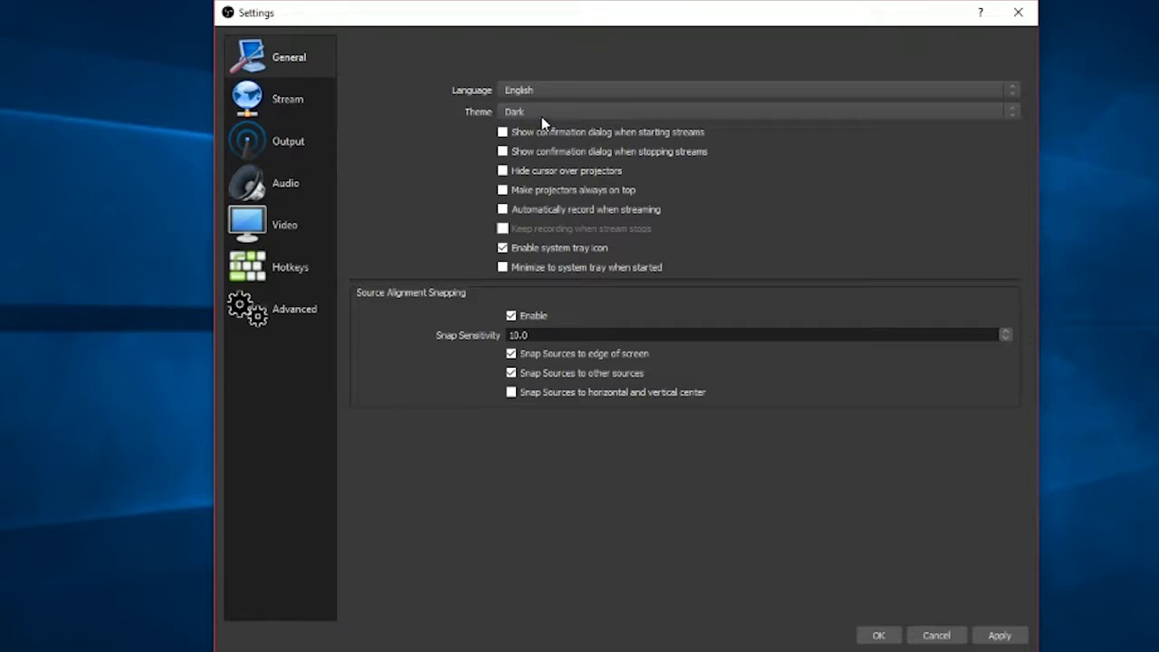
click(543, 112)
click(553, 125)
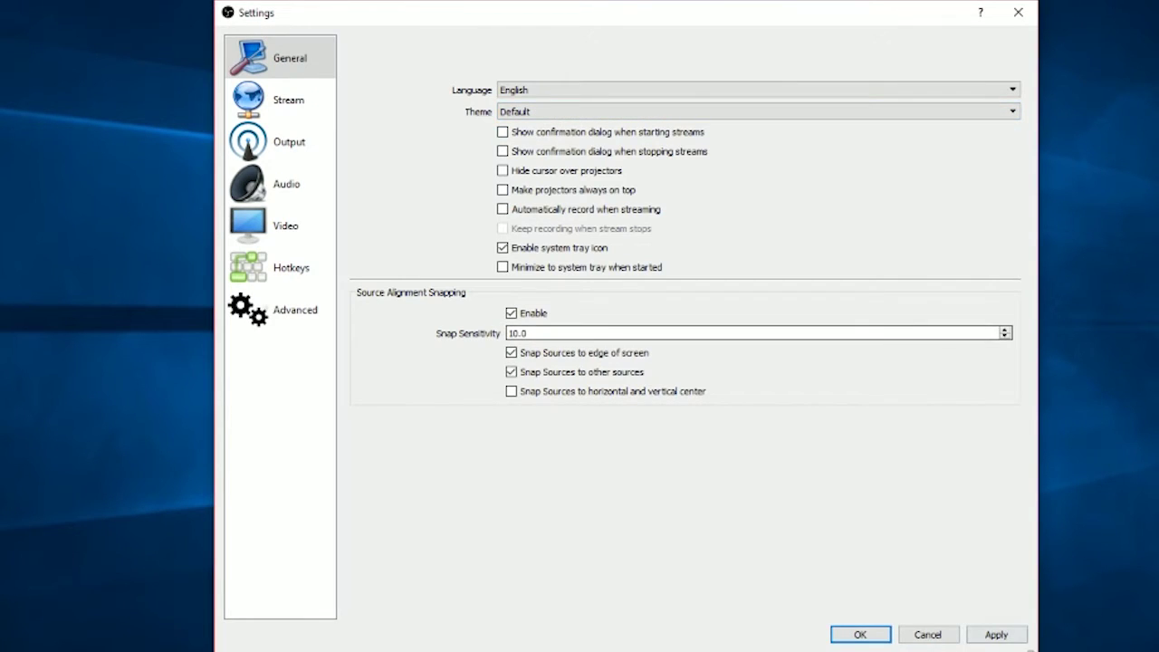
click(1000, 638)
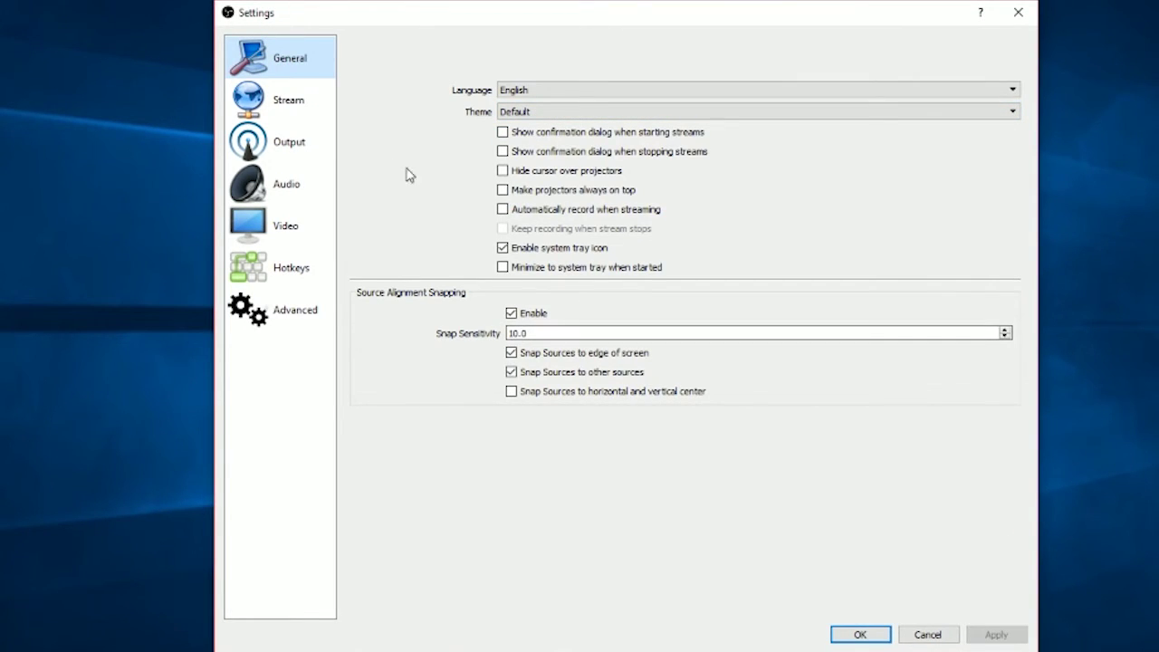
- Look over the Stream page, then select the 10000 Video Bitrate on the Output page
click(301, 105)
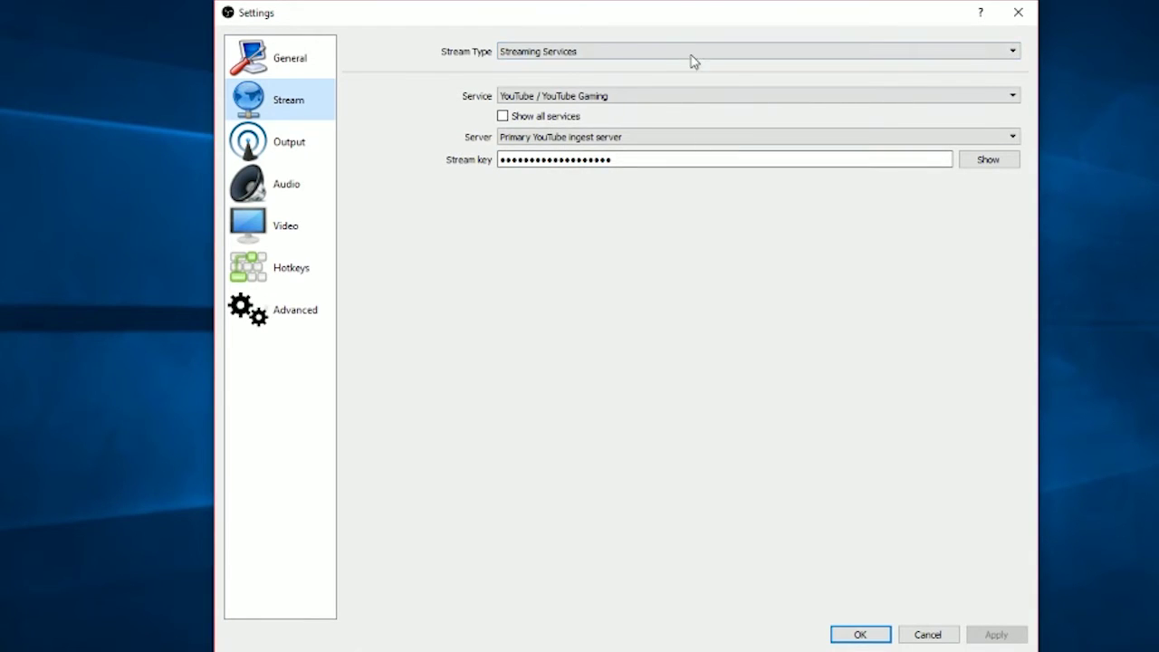
click(323, 143)
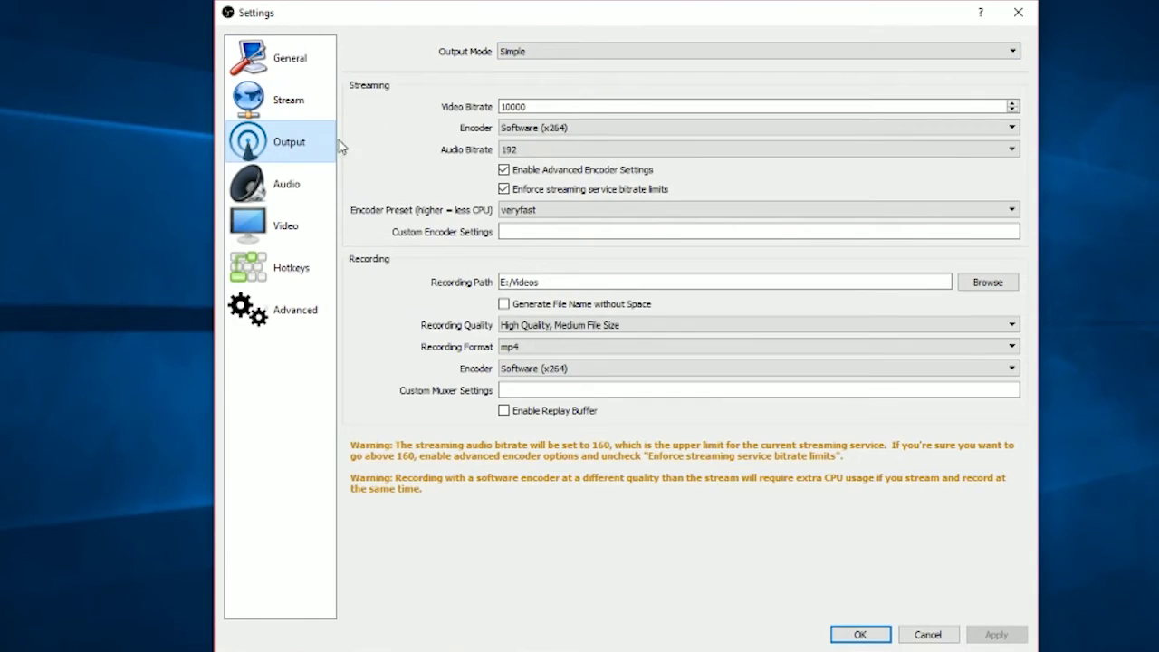
click(516, 105)
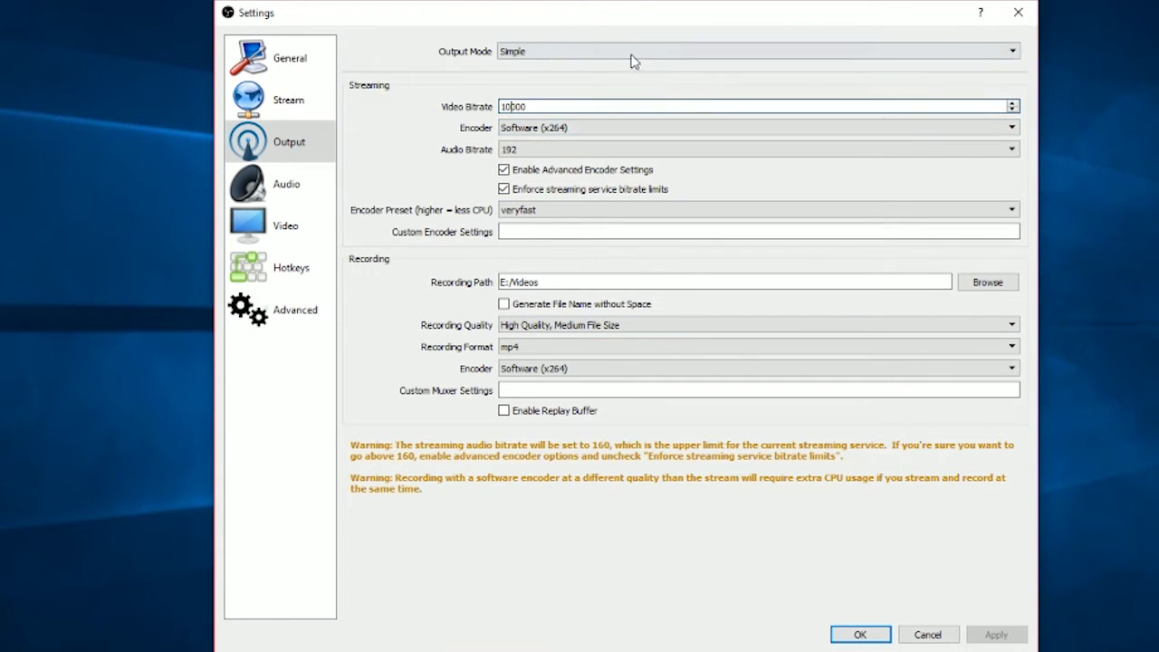
double_click(516, 106)
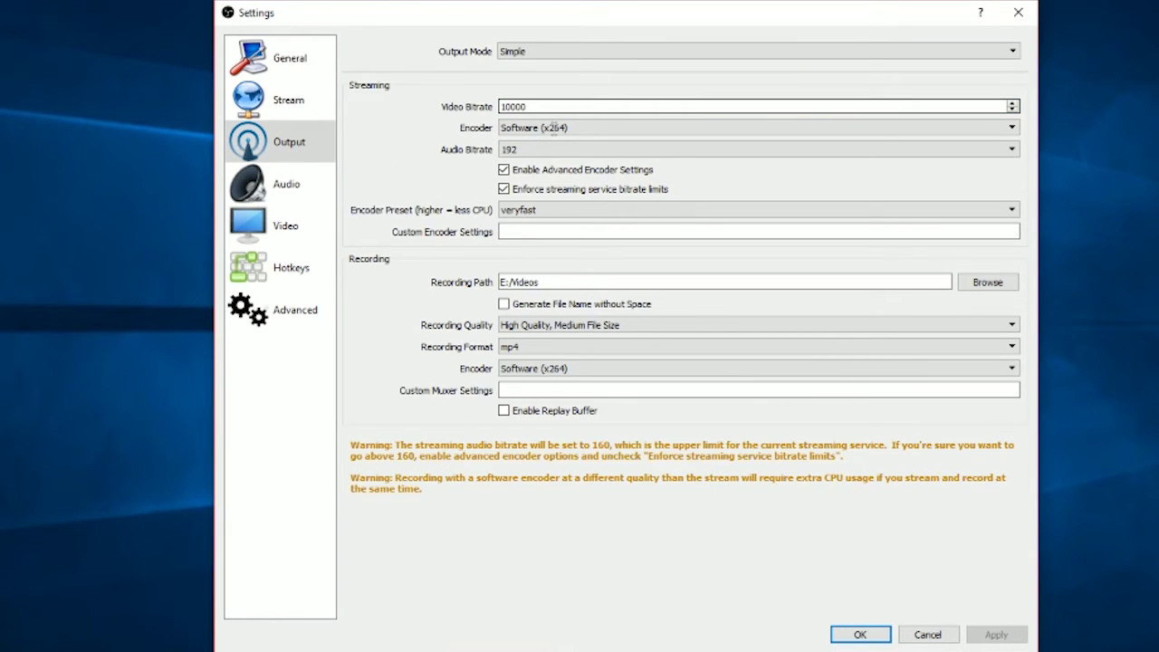
- Set the Output (Scaled) Resolution to 1920x1080 and apply it
click(292, 227)
drag(570, 76, 445, 88)
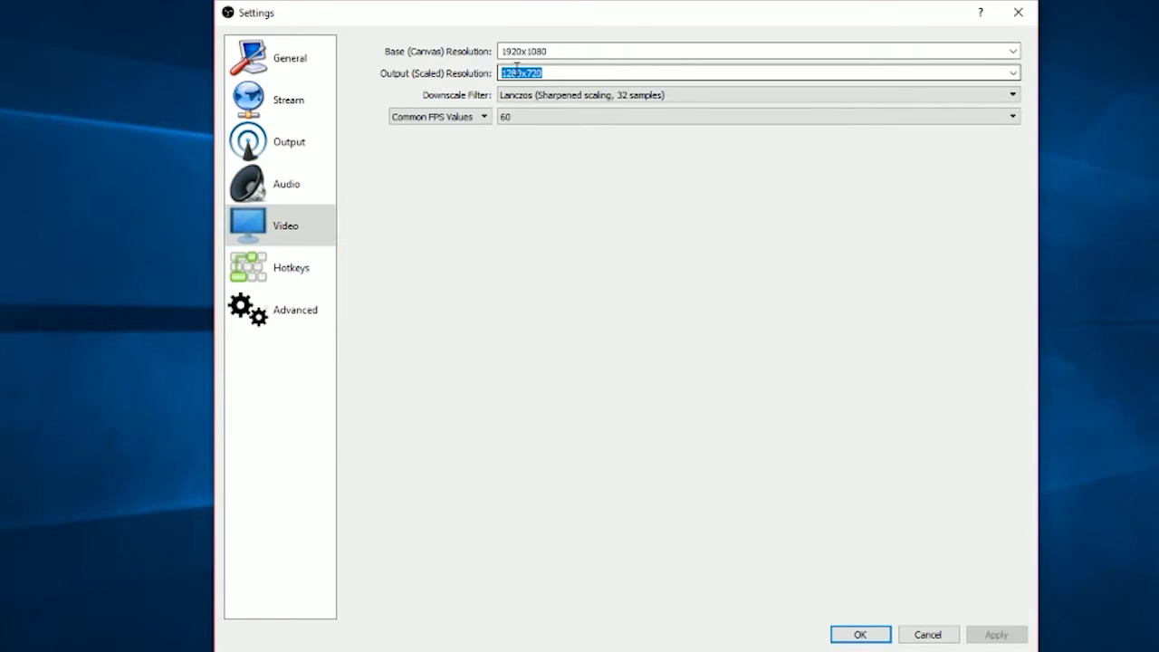
text(1920x1080)
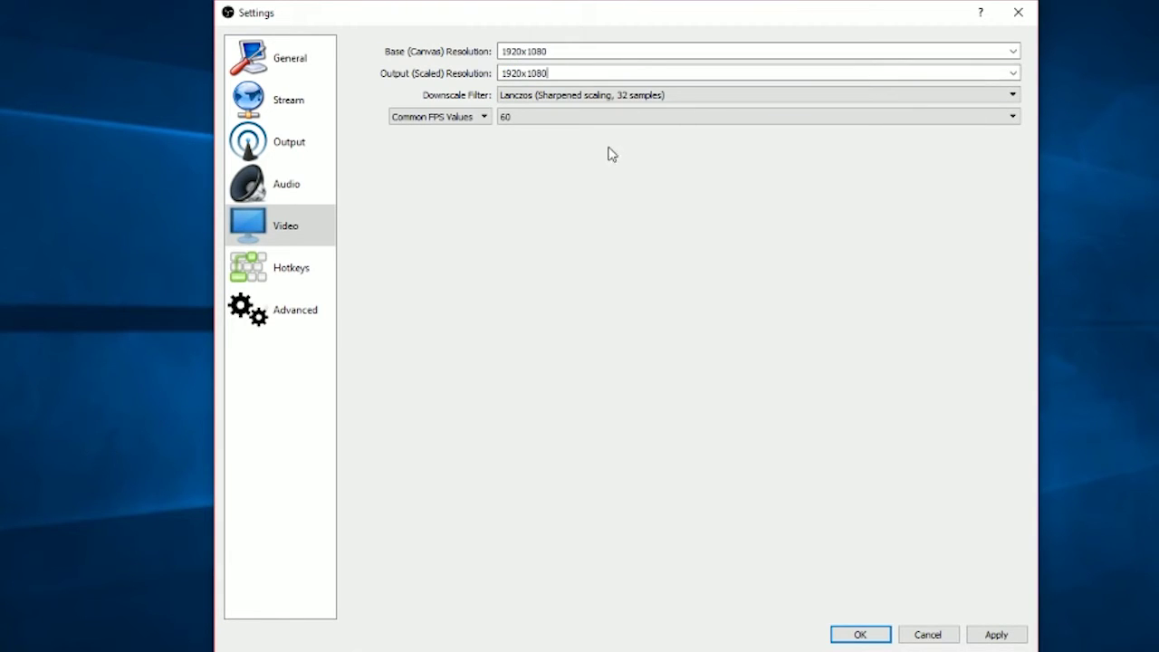
click(268, 186)
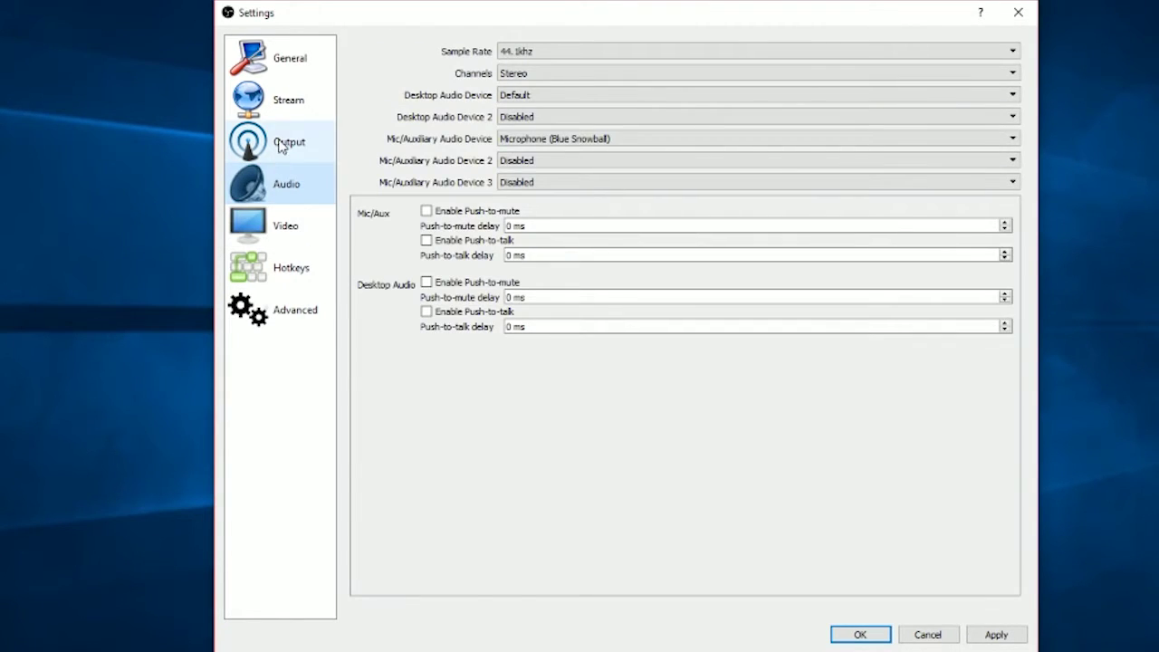
click(284, 225)
click(996, 634)
- Set the Video Bitrate to 15000, keep Software (x264) encoder, and check Audio Bitrate
click(282, 142)
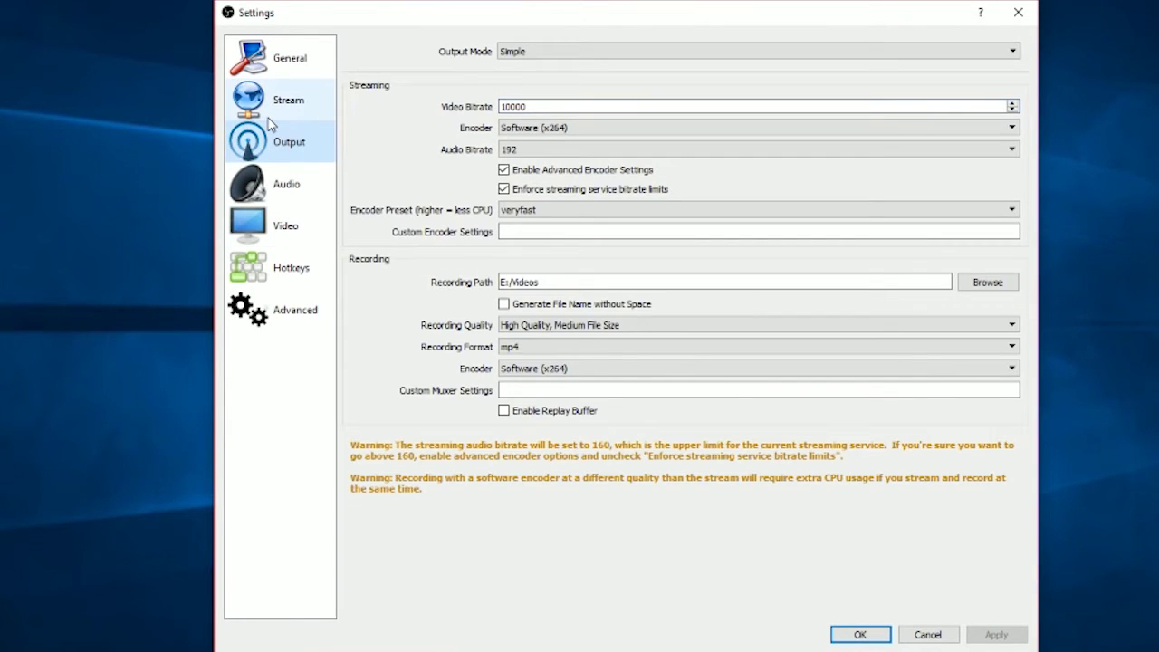
drag(543, 107, 461, 113)
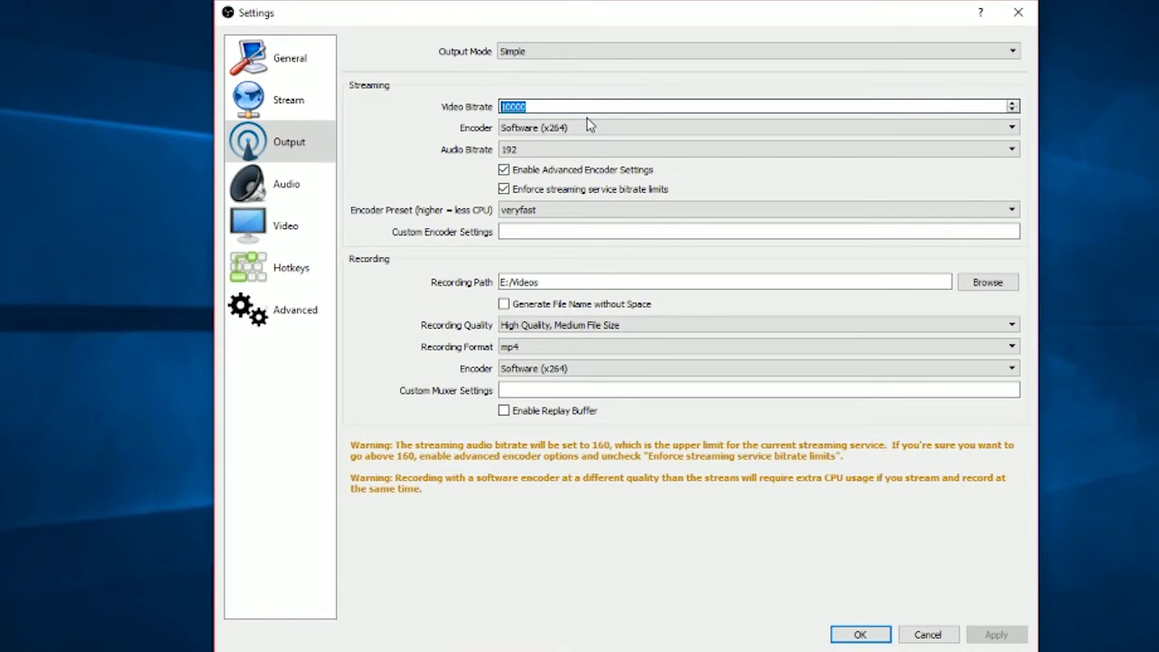
text(15000)
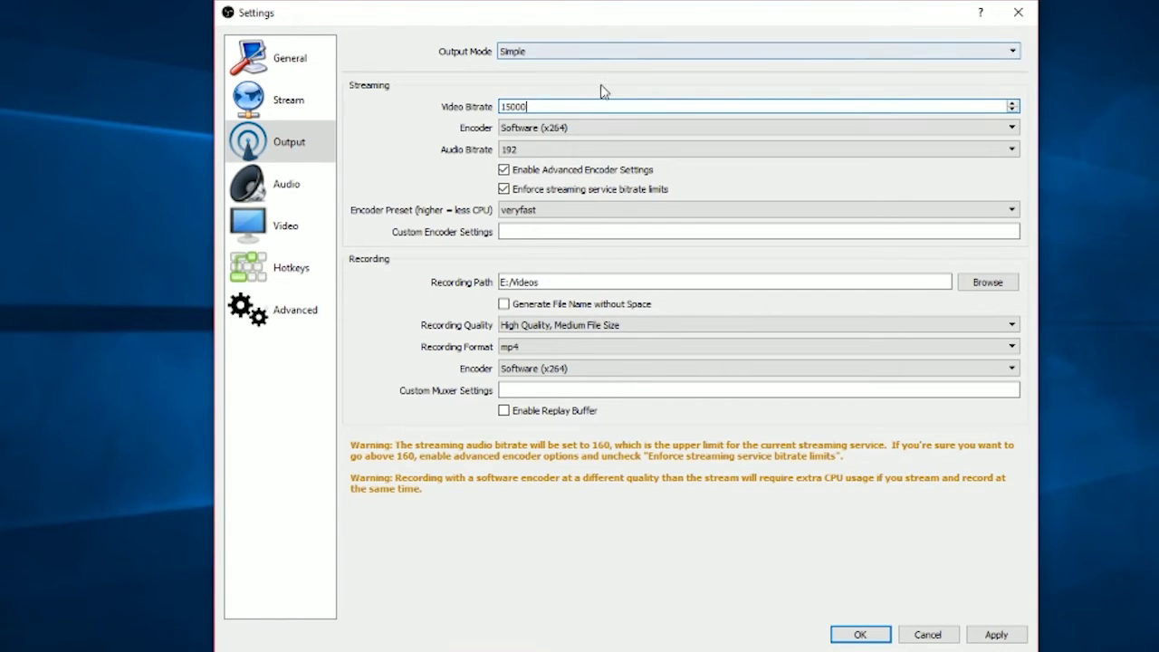
click(513, 129)
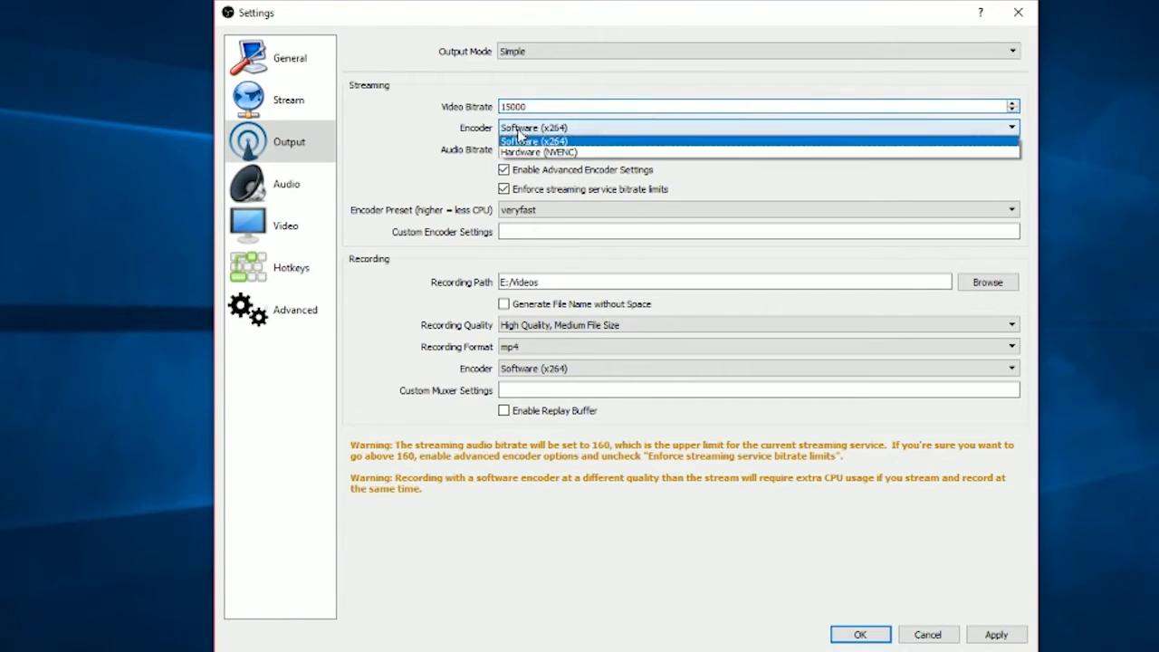
click(574, 143)
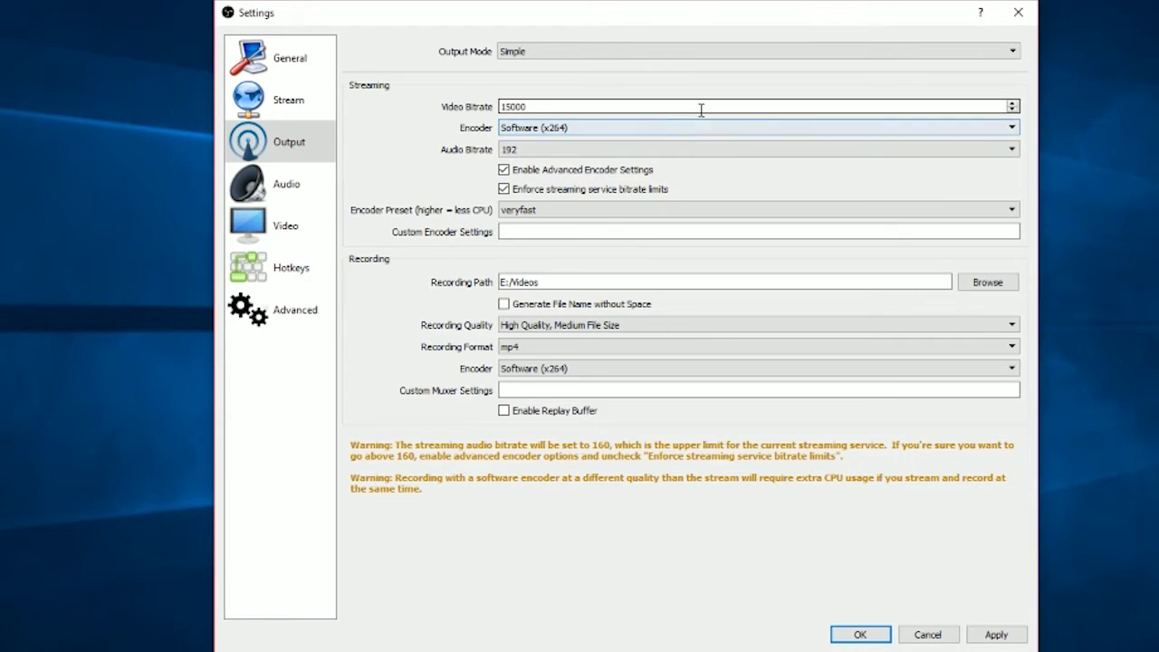
click(638, 152)
click(639, 152)
click(637, 151)
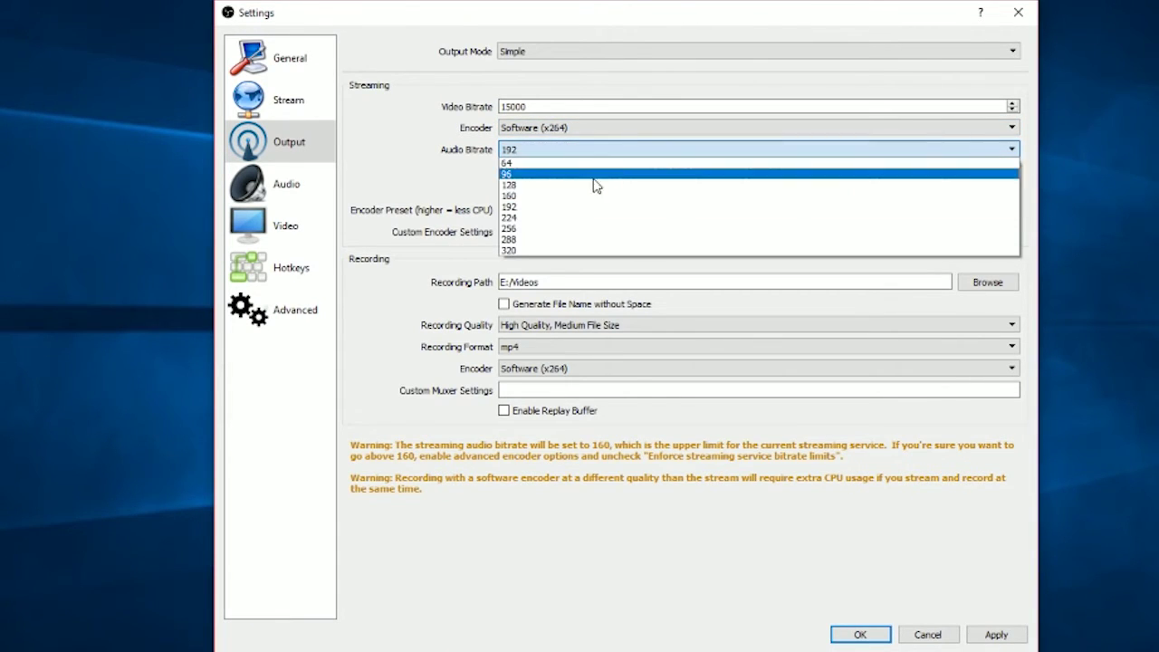